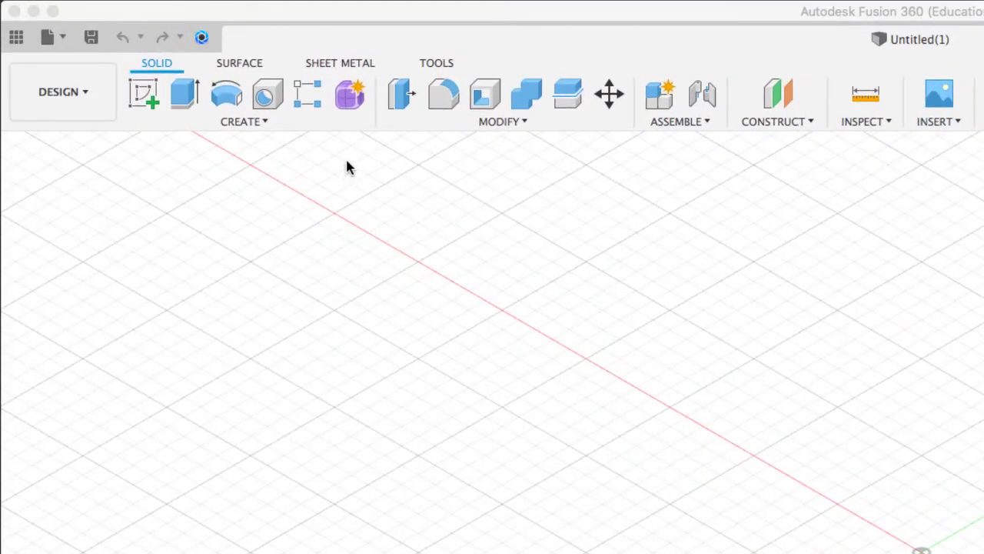
Enter T-spline form sculpting and bring up the list of form primitives
{"action": "left_click", "coordinate": [348, 104]}
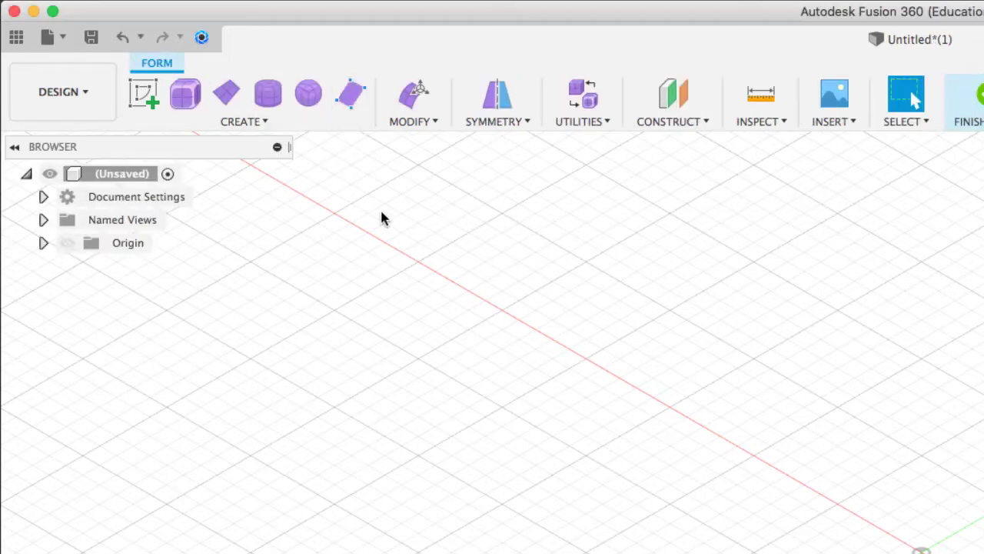
{"action": "left_click", "coordinate": [234, 121]}
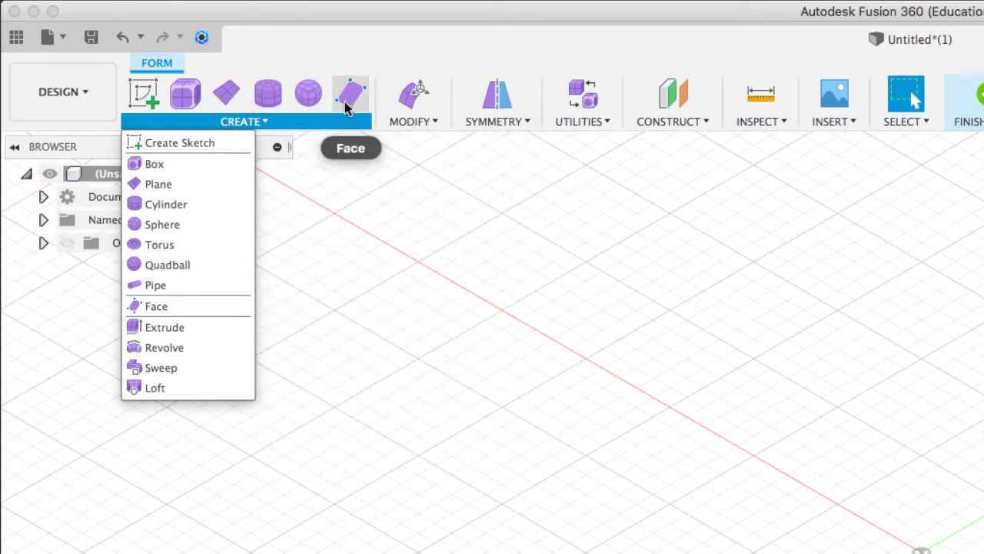
Start a Box form on the ground plane, centred at the origin, 65 by 115 mm
{"action": "left_click", "coordinate": [156, 168]}
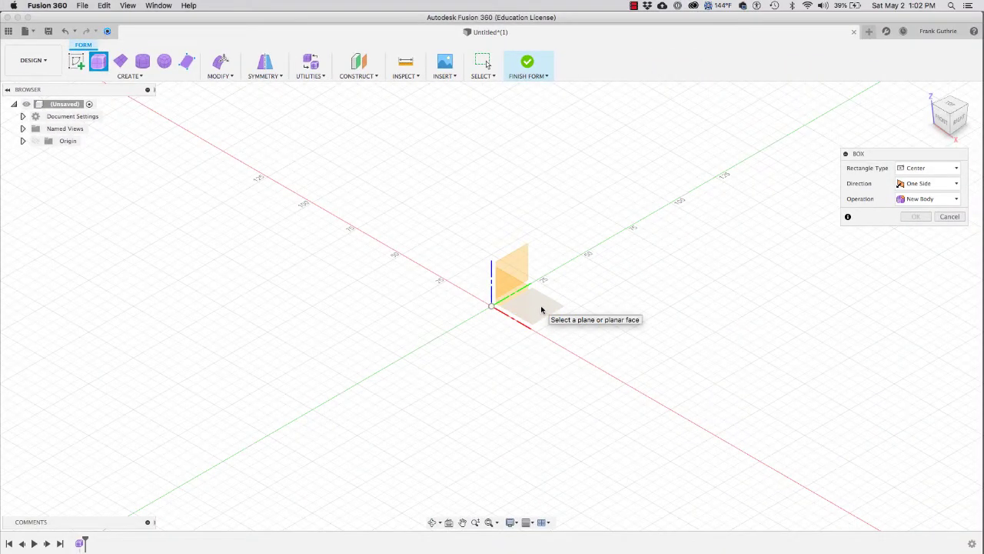
{"action": "left_click", "coordinate": [541, 310]}
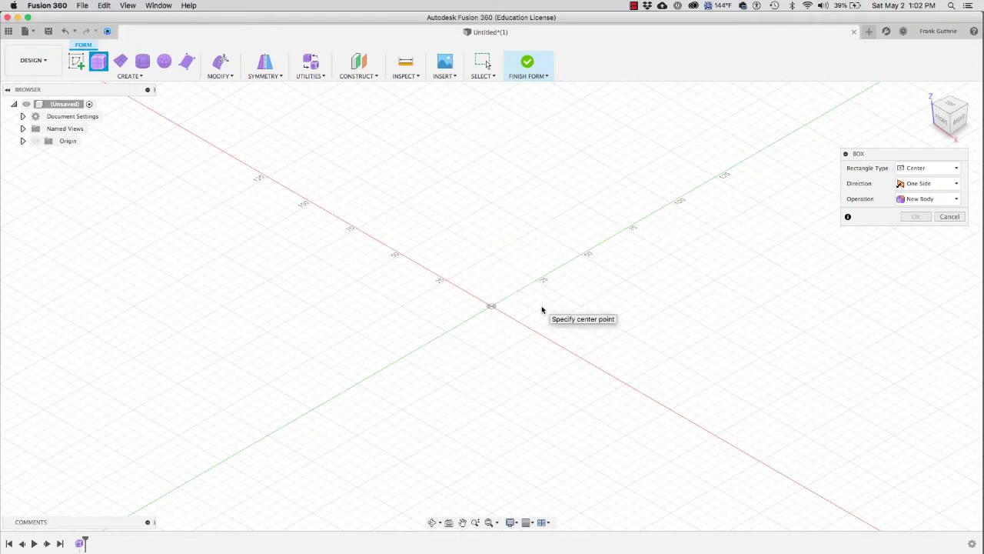
{"action": "left_click", "coordinate": [491, 307]}
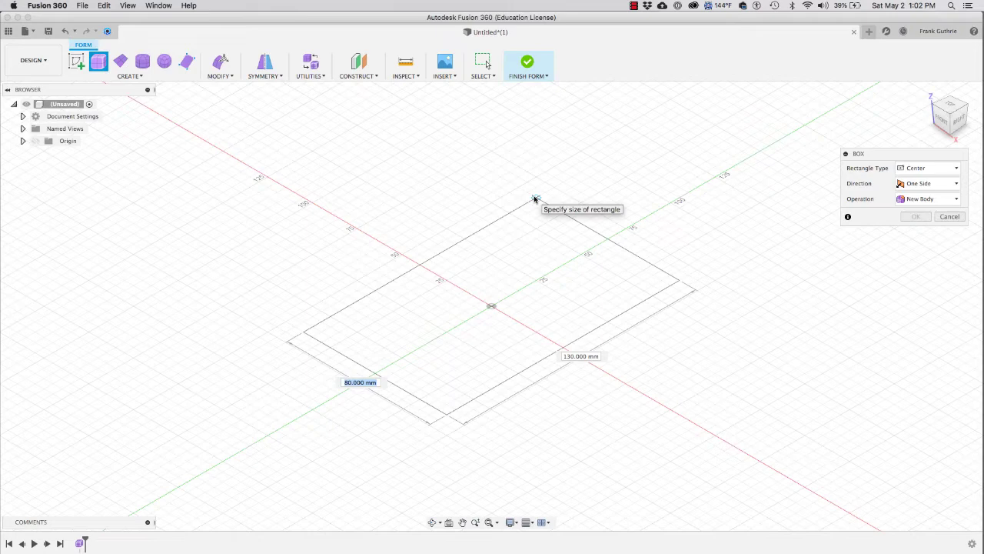
{"action": "type", "text": "65"}
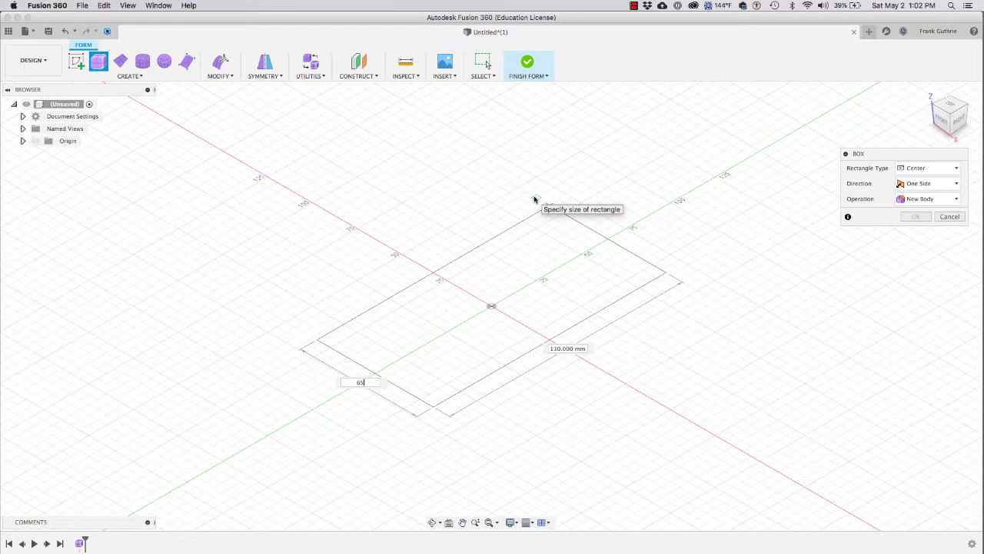
{"action": "key", "text": "Tab"}
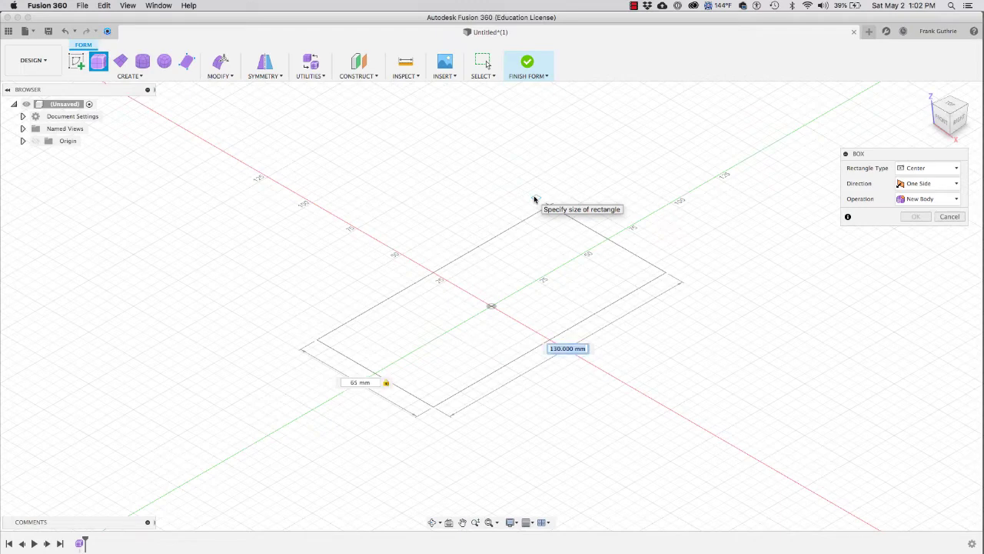
{"action": "type", "text": "115"}
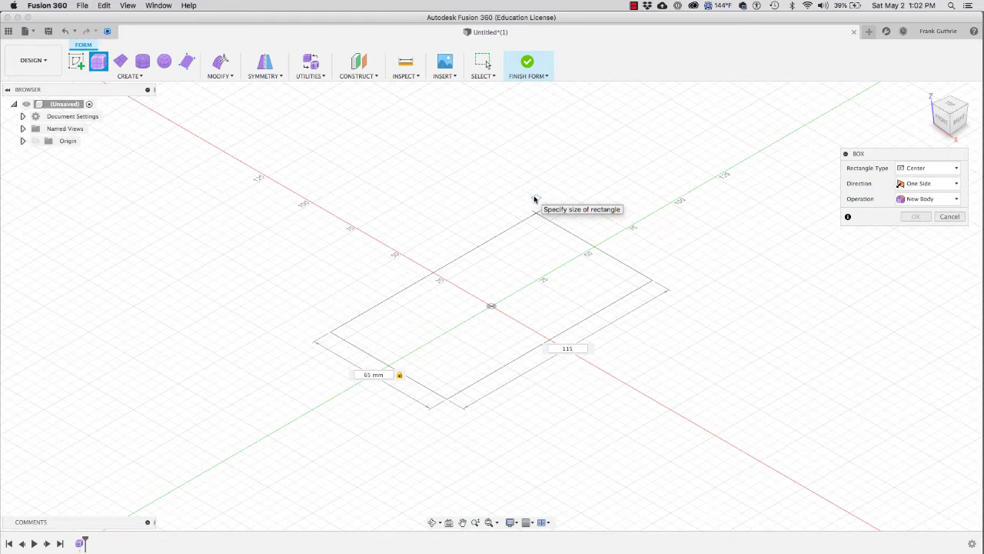
{"action": "key", "text": "Return"}
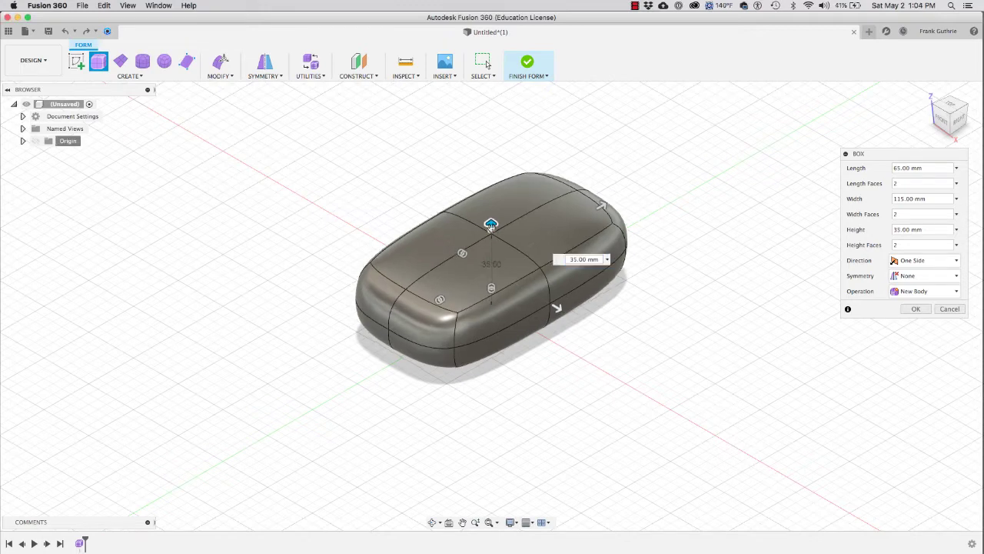
Raise the box height to 45 mm and confirm the box form
{"action": "left_click_drag", "start_coordinate": [491, 229], "coordinate": [490, 204]}
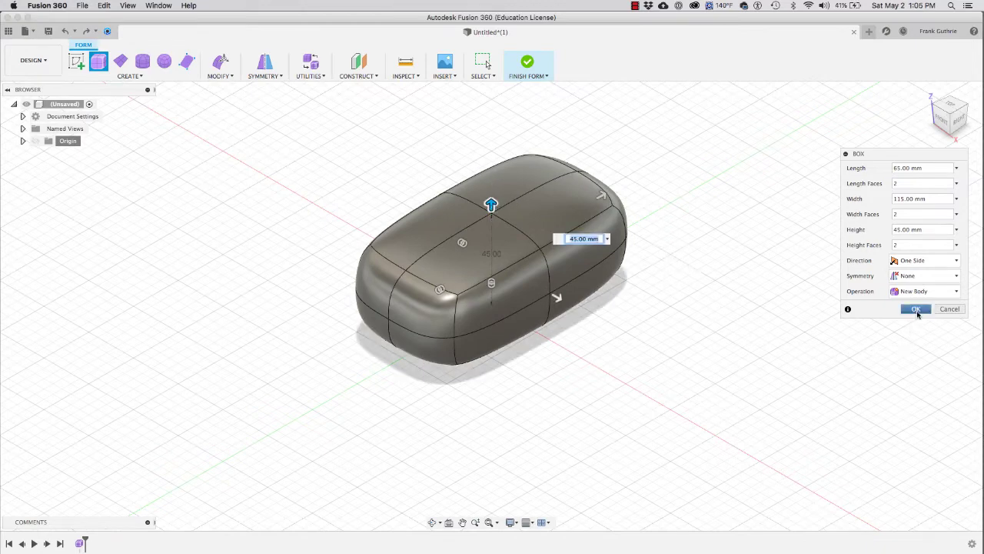
{"action": "left_click", "coordinate": [917, 309]}
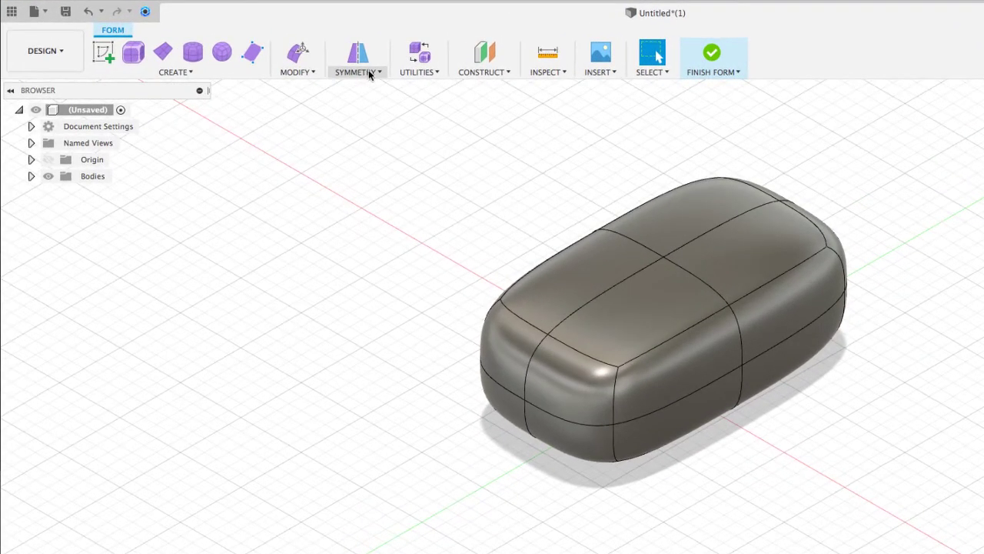
Apply Mirror – Internal symmetry using the two top faces either side of the centre line
{"action": "left_click", "coordinate": [369, 73]}
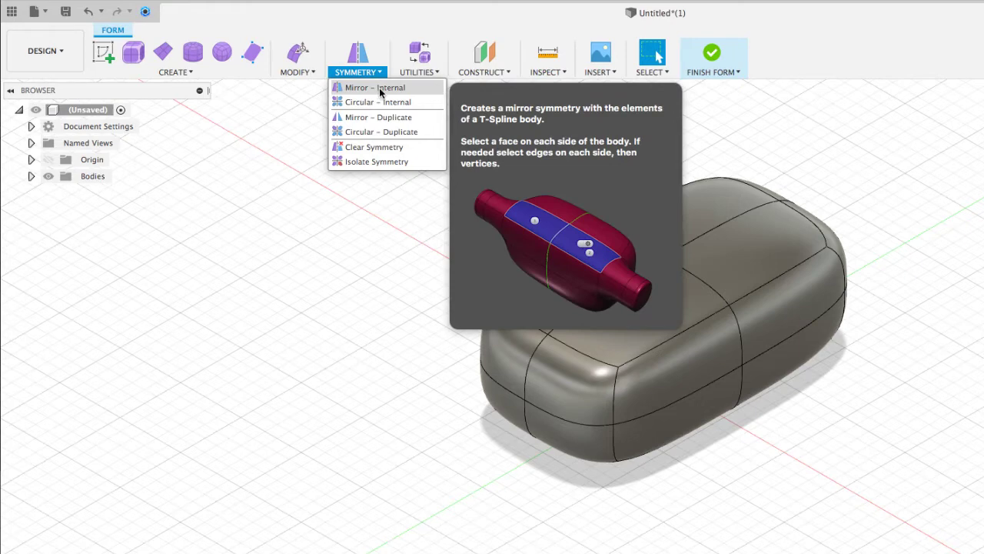
{"action": "left_click", "coordinate": [377, 89]}
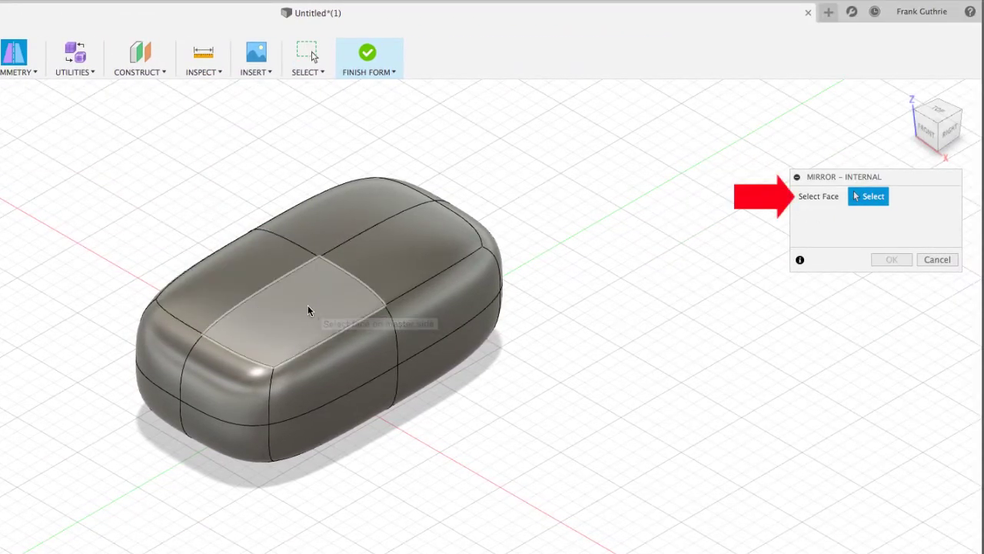
{"action": "left_click", "coordinate": [310, 309]}
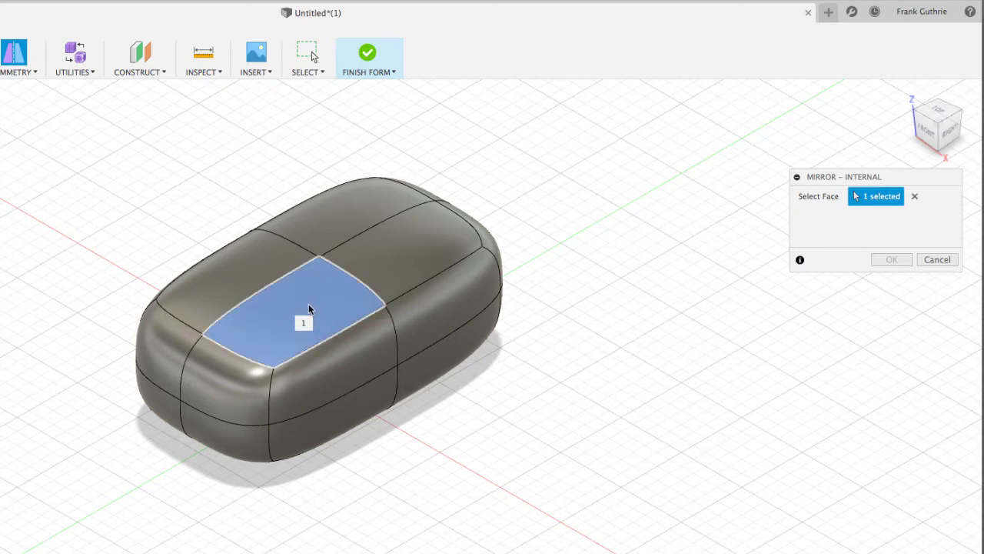
{"action": "left_click", "coordinate": [239, 276]}
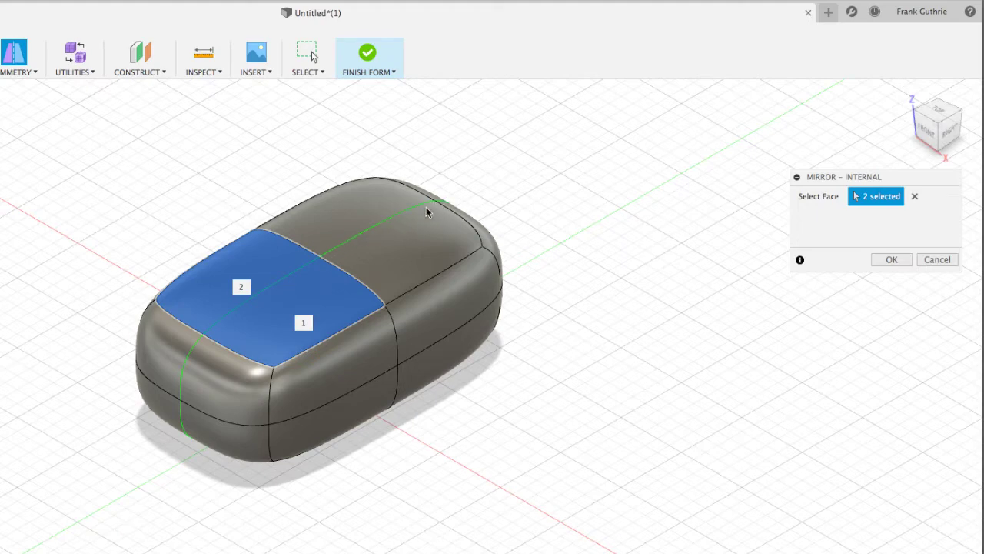
{"action": "left_click", "coordinate": [892, 260]}
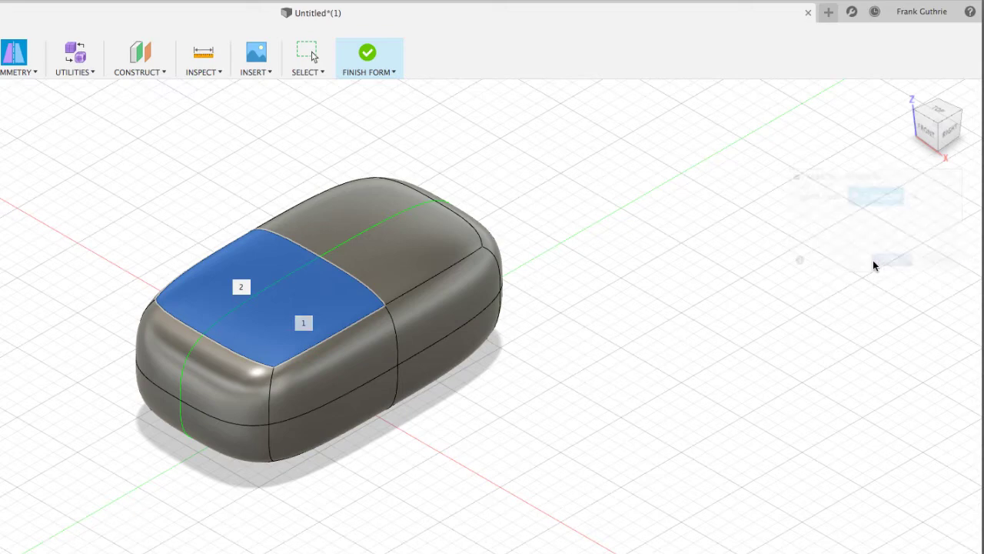
Select top faces, the edge between them and its end vertex to see mirrored selections
{"action": "left_click", "coordinate": [304, 317]}
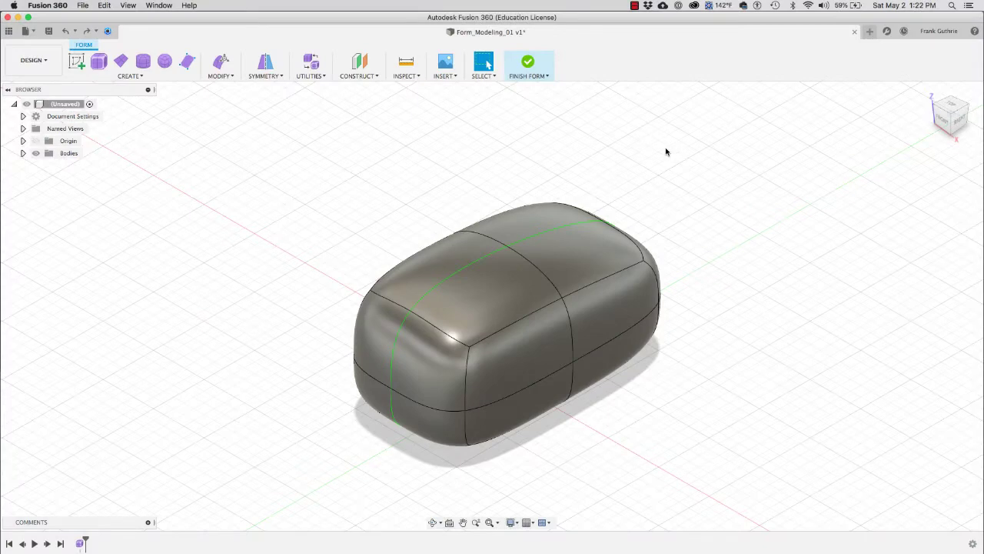
{"action": "left_click", "coordinate": [503, 292]}
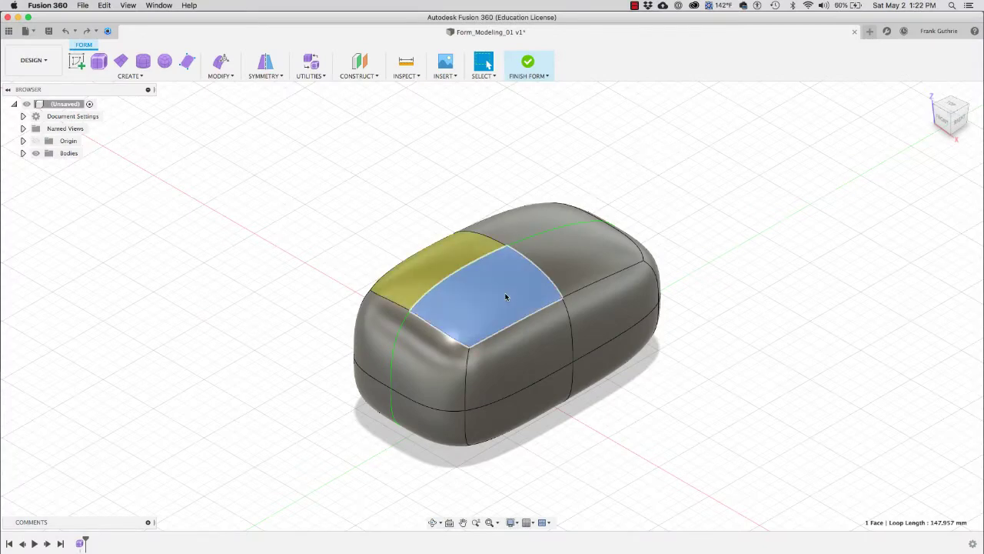
{"action": "left_click", "coordinate": [537, 269]}
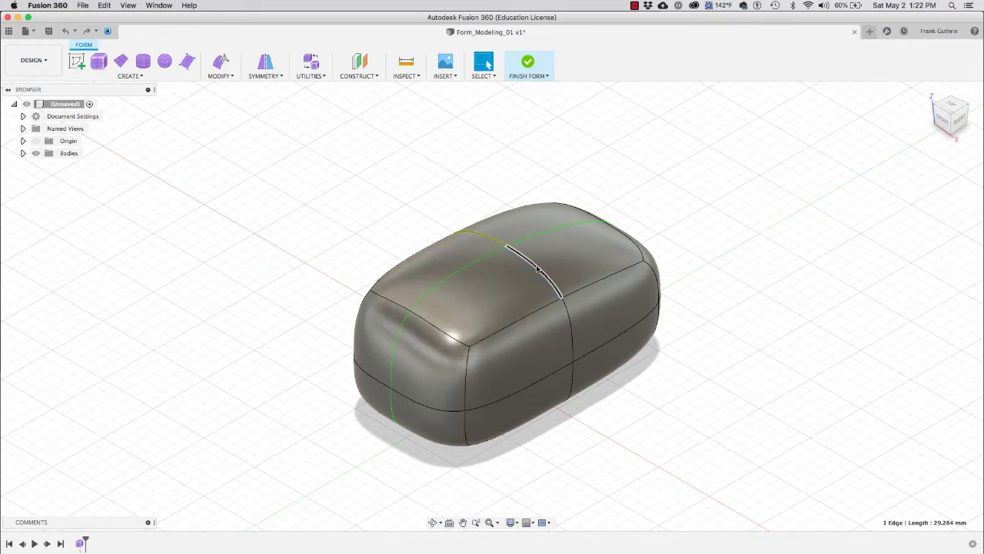
{"action": "left_click", "coordinate": [562, 299]}
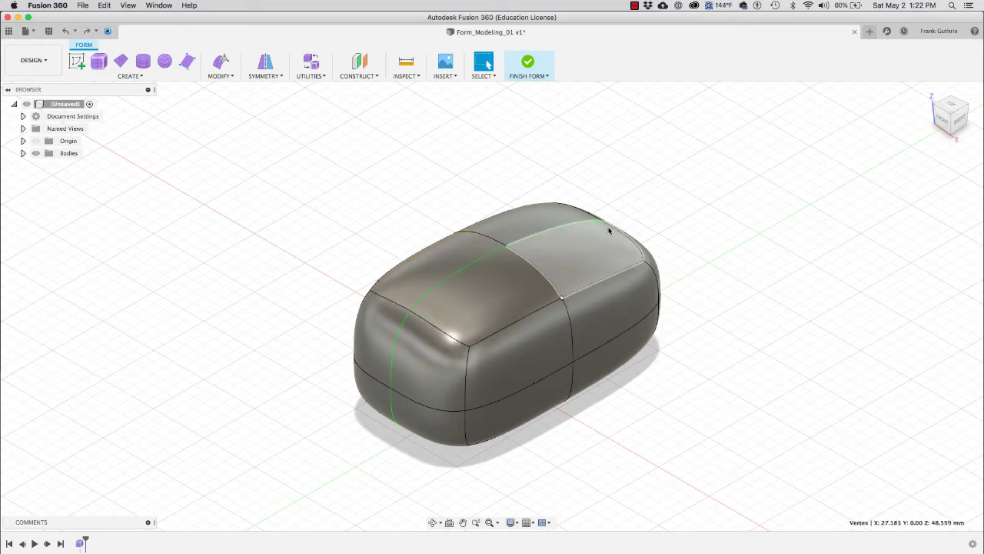
Add corner vertices and top faces to the selection, then clear it and pick the front top face
{"action": "left_click", "coordinate": [469, 347], "text": "shift"}
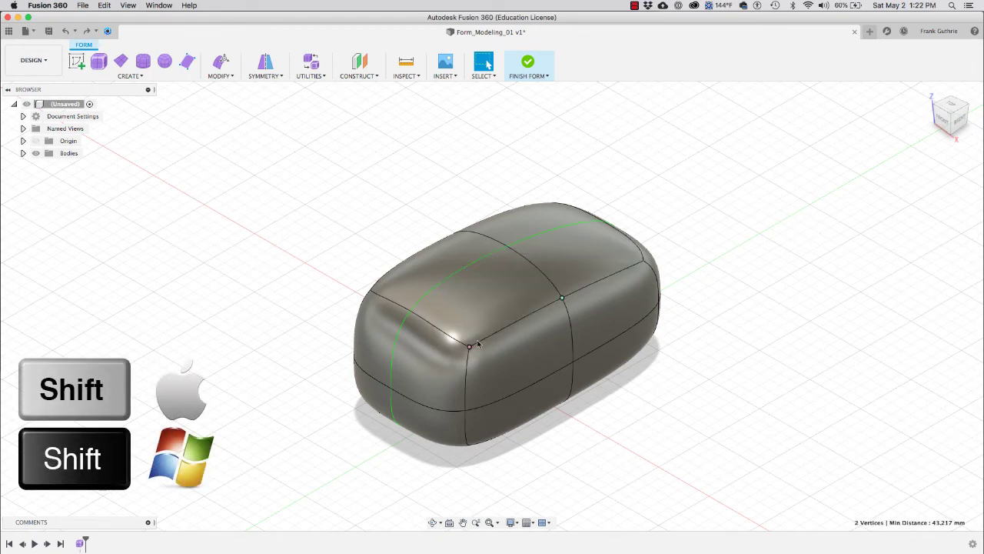
{"action": "left_click", "coordinate": [643, 262], "text": "shift"}
{"action": "left_click", "coordinate": [604, 254], "text": "shift"}
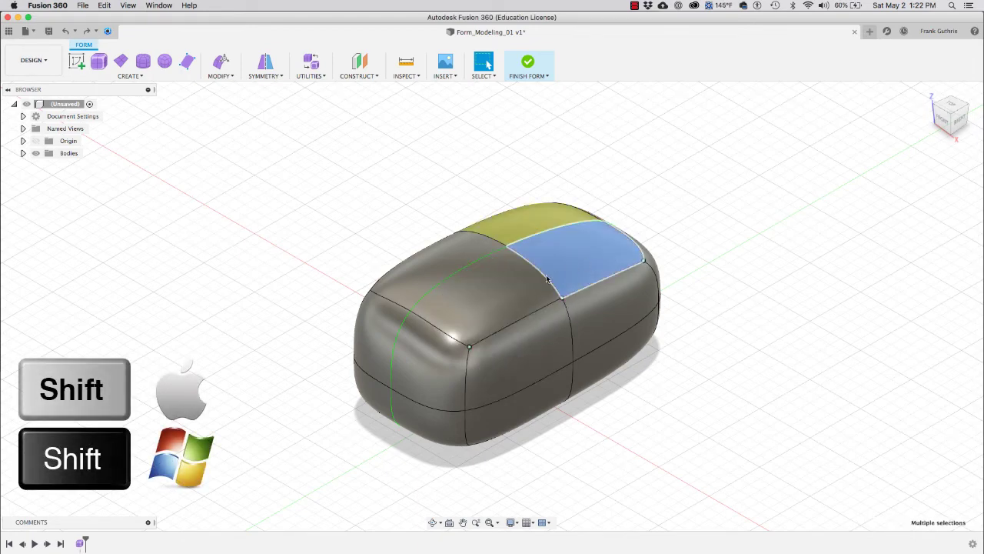
{"action": "left_click", "coordinate": [519, 299], "text": "shift"}
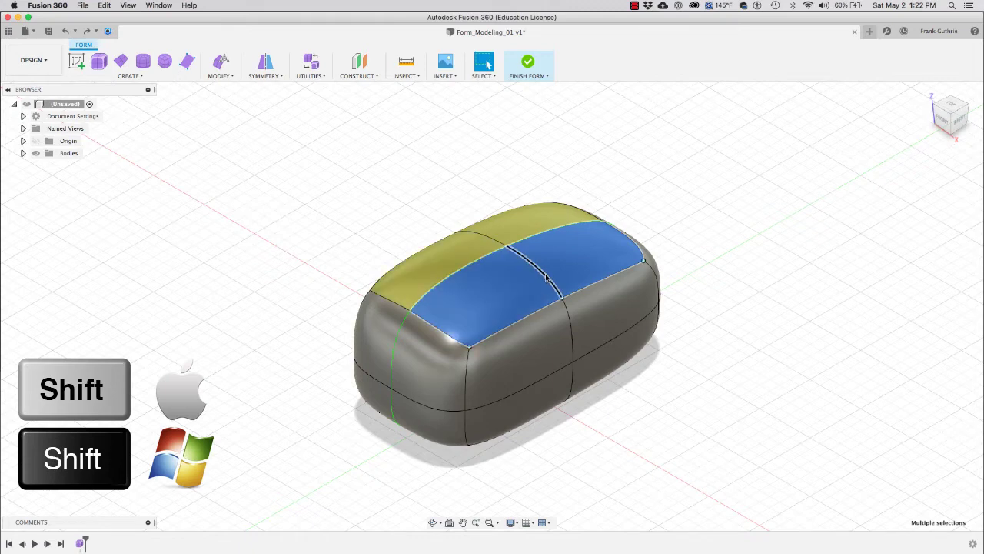
{"action": "left_click", "coordinate": [715, 200]}
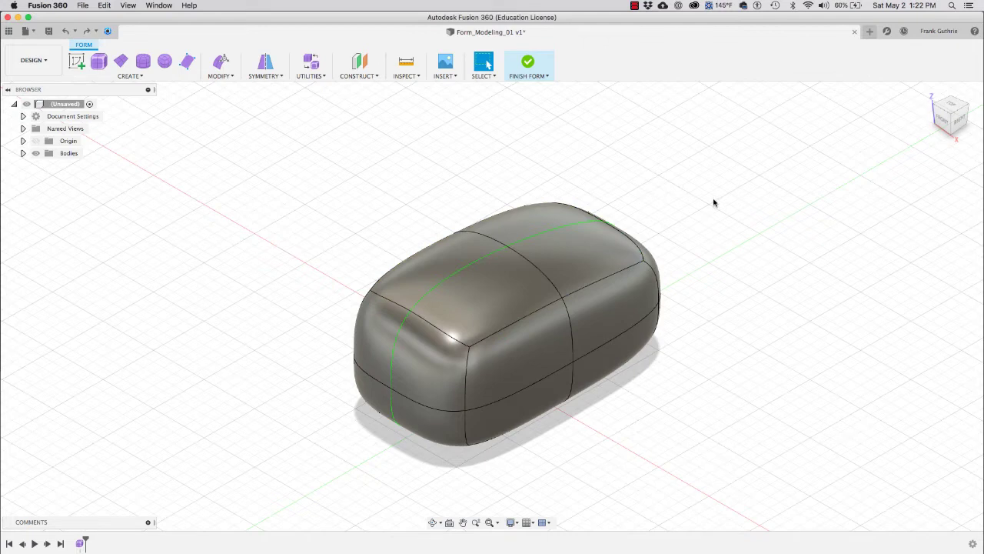
{"action": "left_click", "coordinate": [505, 290]}
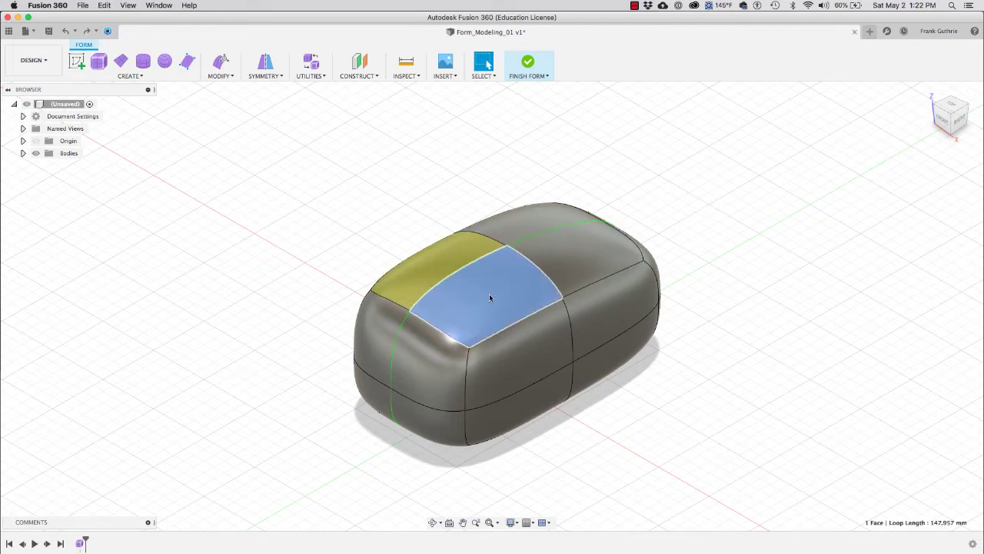
Use Edit Form on the chosen face and raise it 15 mm
{"action": "right_click", "coordinate": [494, 290]}
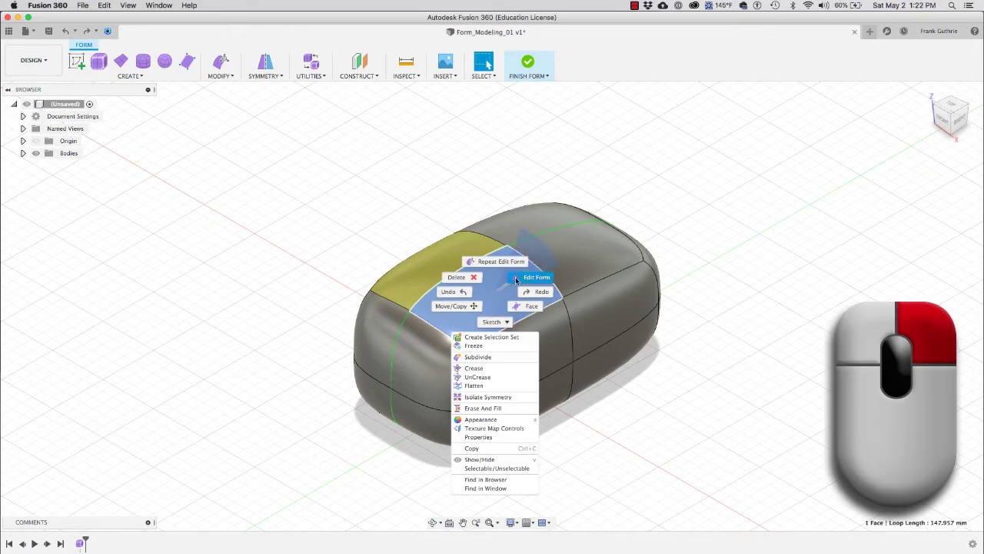
{"action": "left_click", "coordinate": [525, 278]}
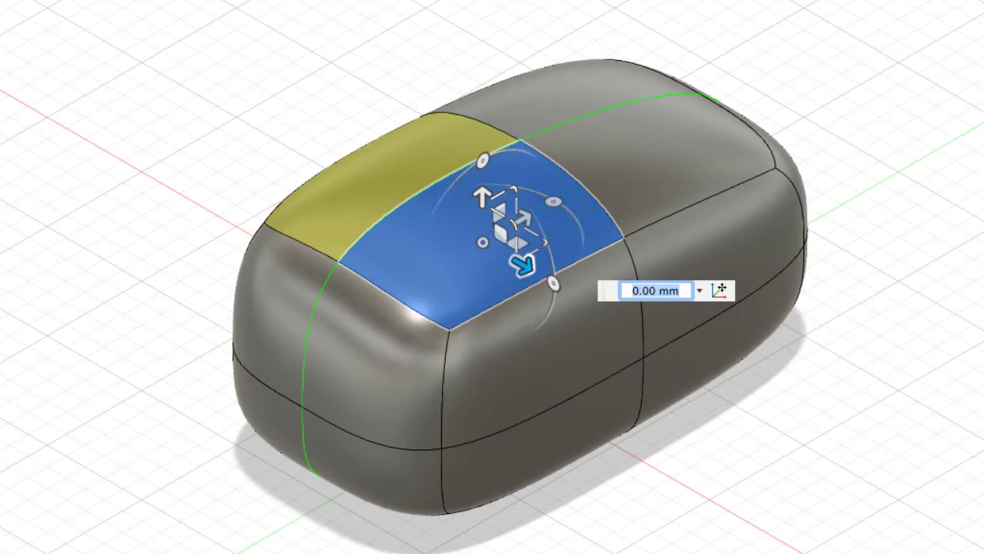
{"action": "left_click_drag", "start_coordinate": [483, 194], "coordinate": [481, 110]}
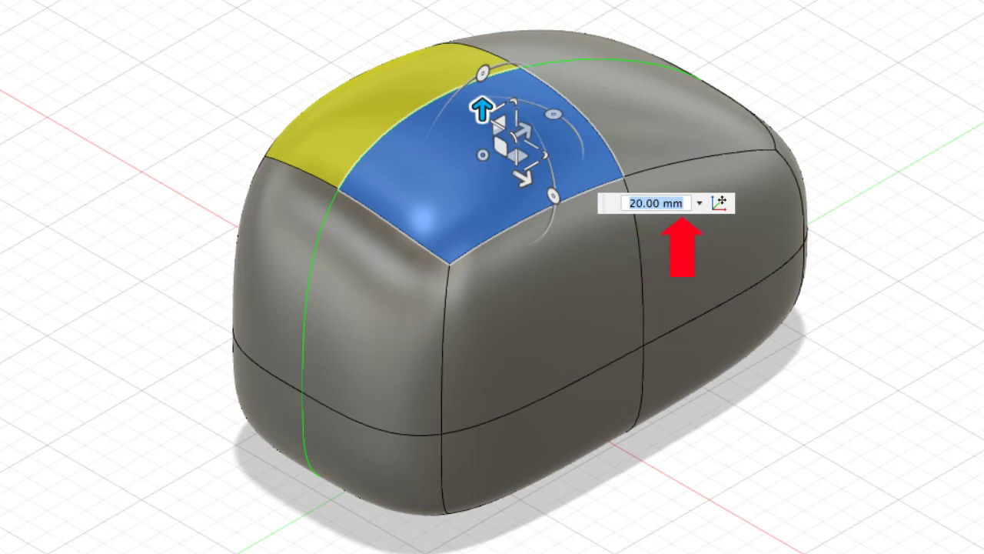
{"action": "type", "text": "15"}
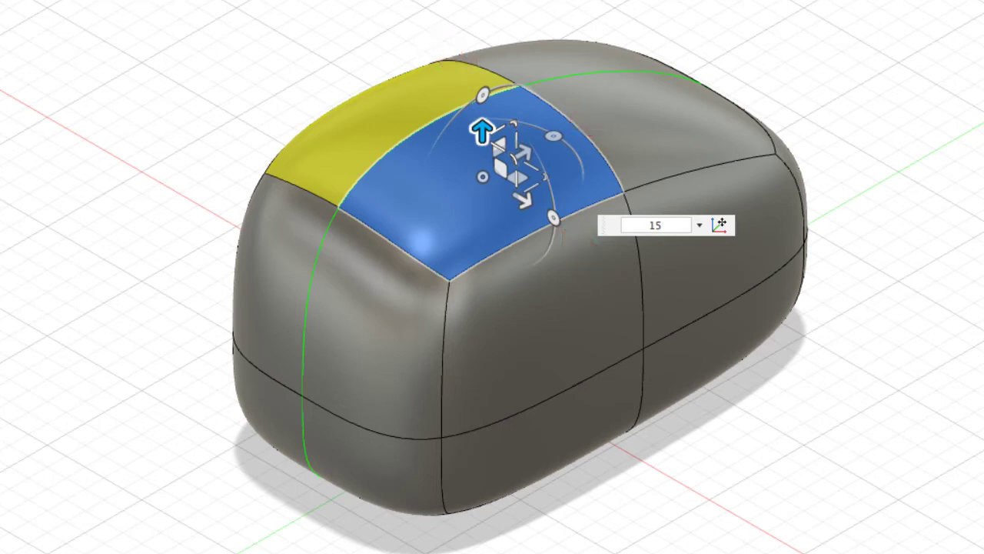
Tilt the face 20 degrees and scale it uniformly to about 1.198
{"action": "left_click_drag", "start_coordinate": [553, 218], "coordinate": [553, 195]}
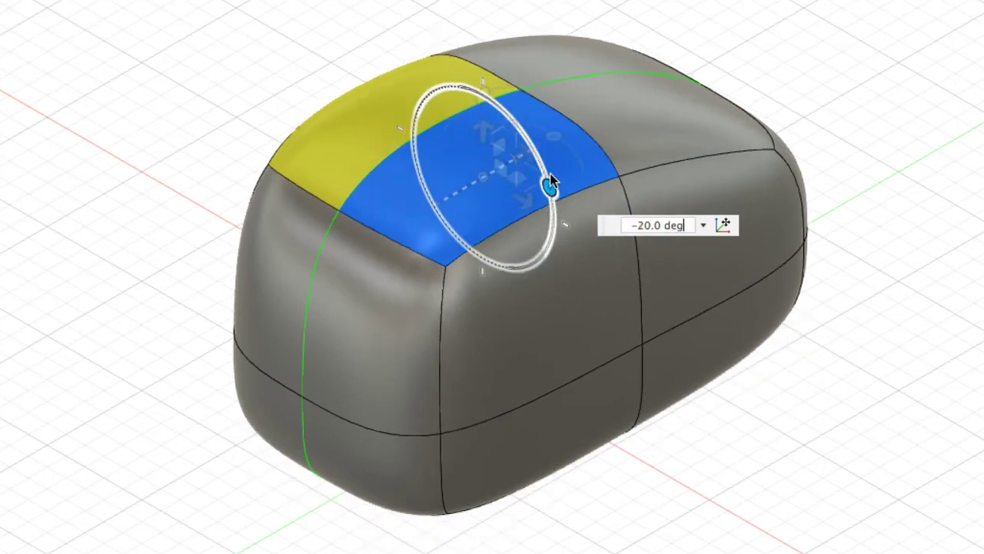
{"action": "left_click_drag", "start_coordinate": [551, 183], "coordinate": [561, 255]}
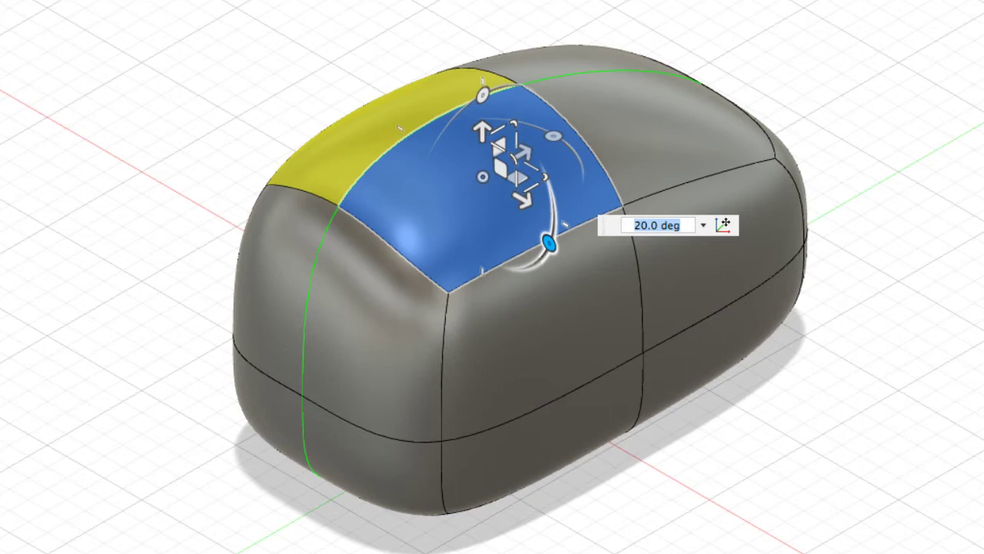
{"action": "left_click", "coordinate": [486, 177]}
{"action": "mouse_move", "coordinate": [485, 177]}
{"action": "left_mouse_down"}
{"action": "mouse_move", "coordinate": [496, 176]}
{"action": "mouse_move", "coordinate": [484, 182]}
{"action": "left_mouse_up"}
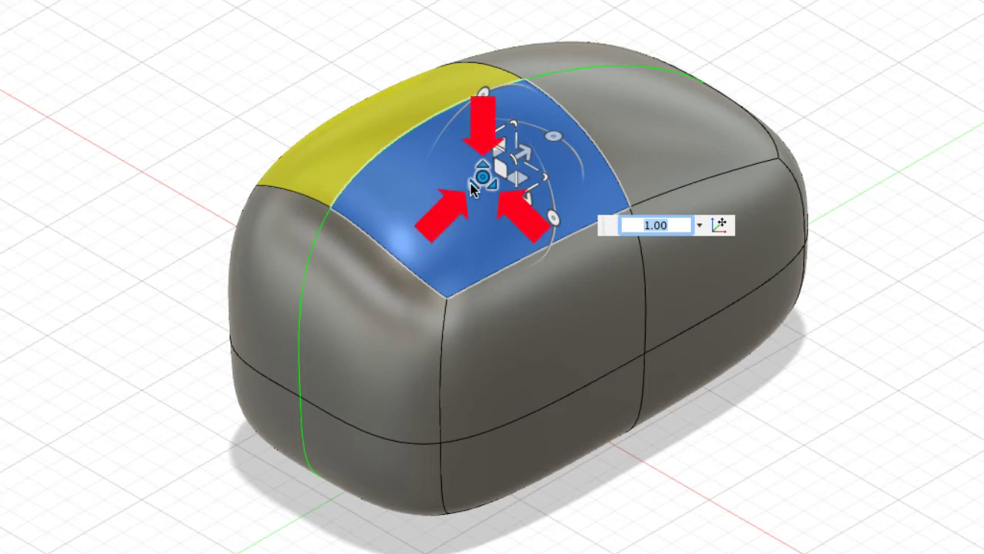
{"action": "mouse_move", "coordinate": [471, 183]}
{"action": "left_mouse_down"}
{"action": "mouse_move", "coordinate": [454, 197]}
{"action": "mouse_move", "coordinate": [481, 177]}
{"action": "left_mouse_up"}
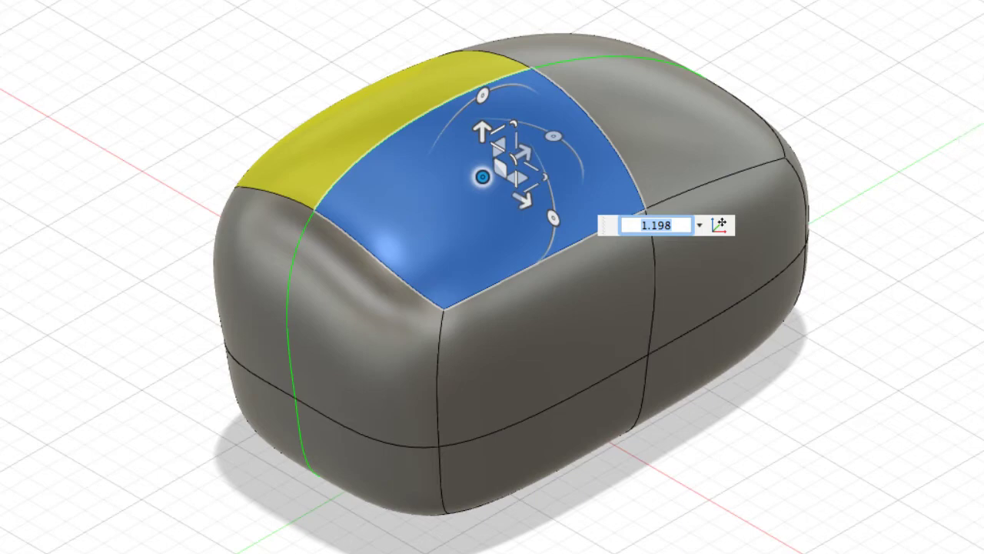
{"action": "left_click", "coordinate": [981, 46]}
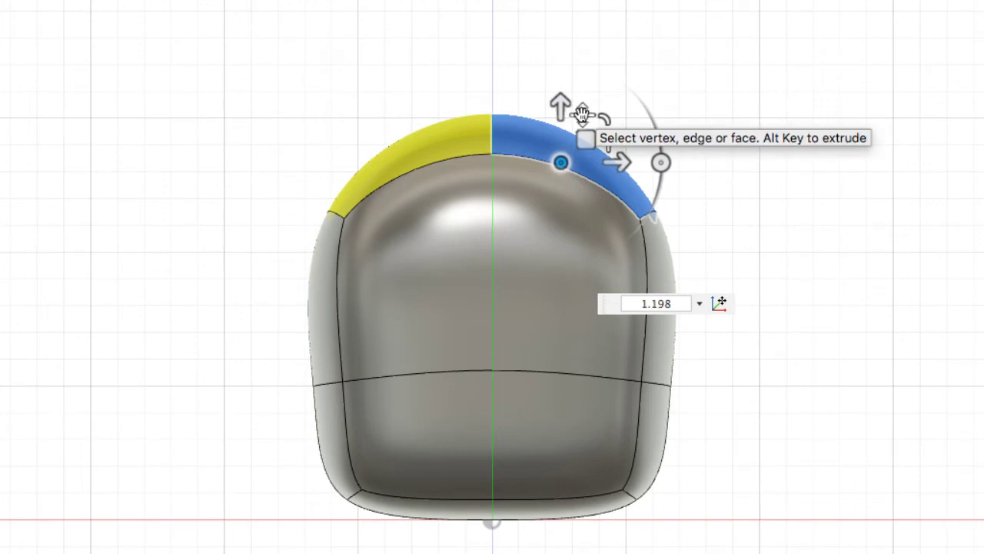
Widen the raised face across the body and scale its length to about 0.854
{"action": "left_click_drag", "start_coordinate": [582, 113], "coordinate": [582, 102]}
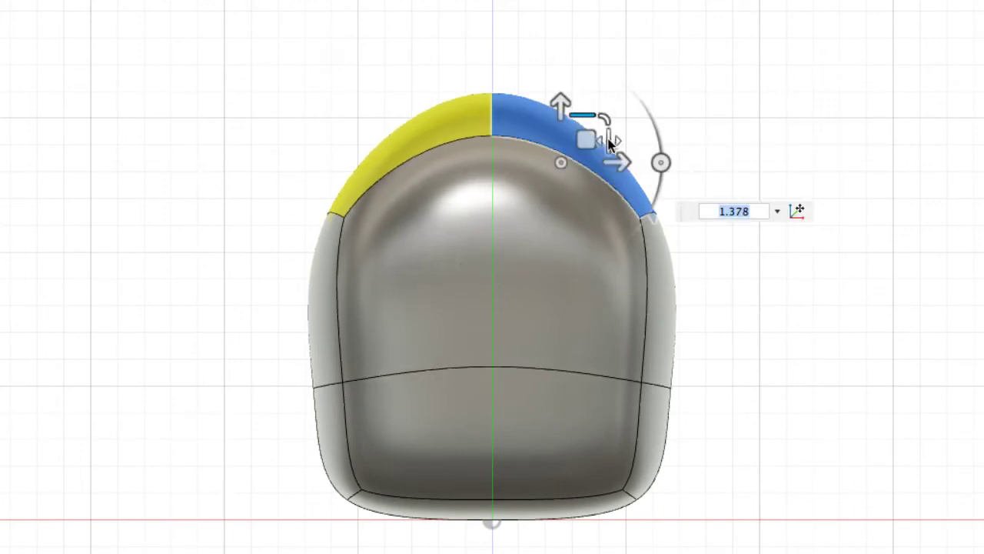
{"action": "left_click_drag", "start_coordinate": [612, 141], "coordinate": [604, 120]}
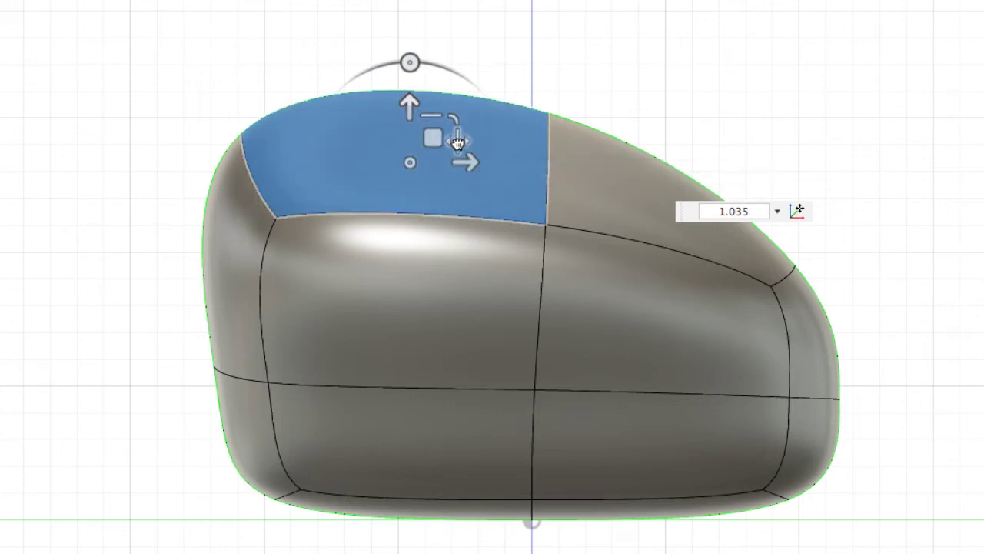
{"action": "left_click_drag", "start_coordinate": [458, 143], "coordinate": [447, 120]}
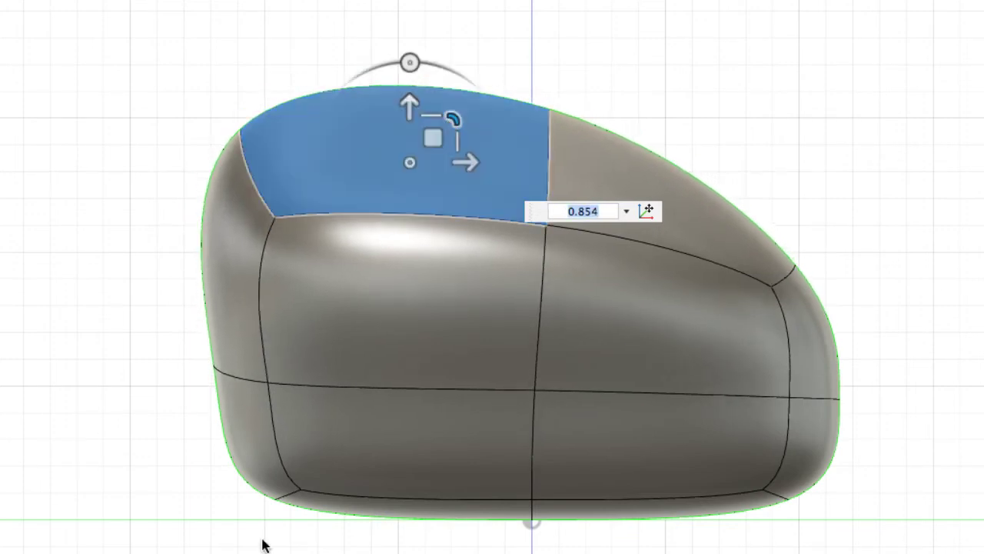
Push the end faces outward: upper left 10 mm, lower left 25 mm, and lower right
{"action": "left_click", "coordinate": [225, 343]}
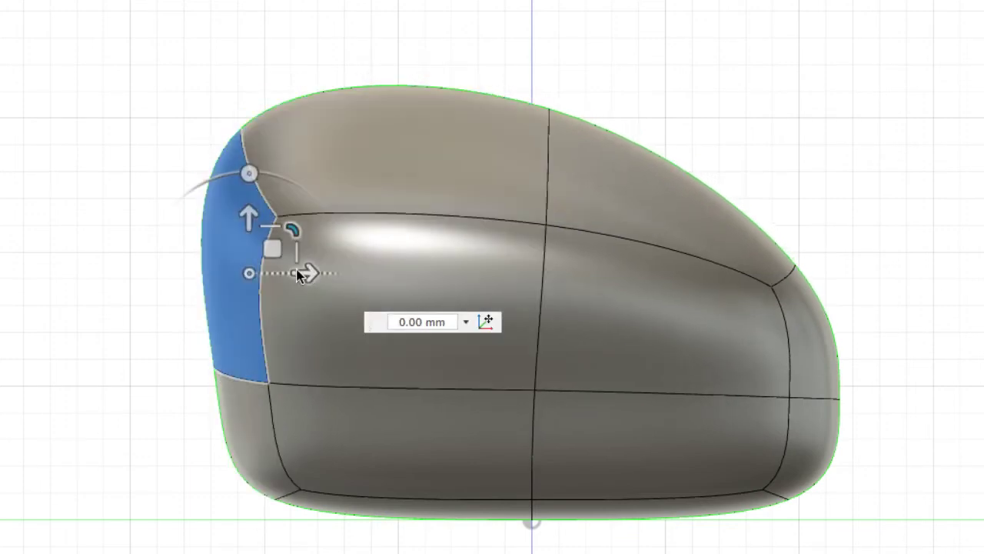
{"action": "left_click_drag", "start_coordinate": [300, 275], "coordinate": [250, 281]}
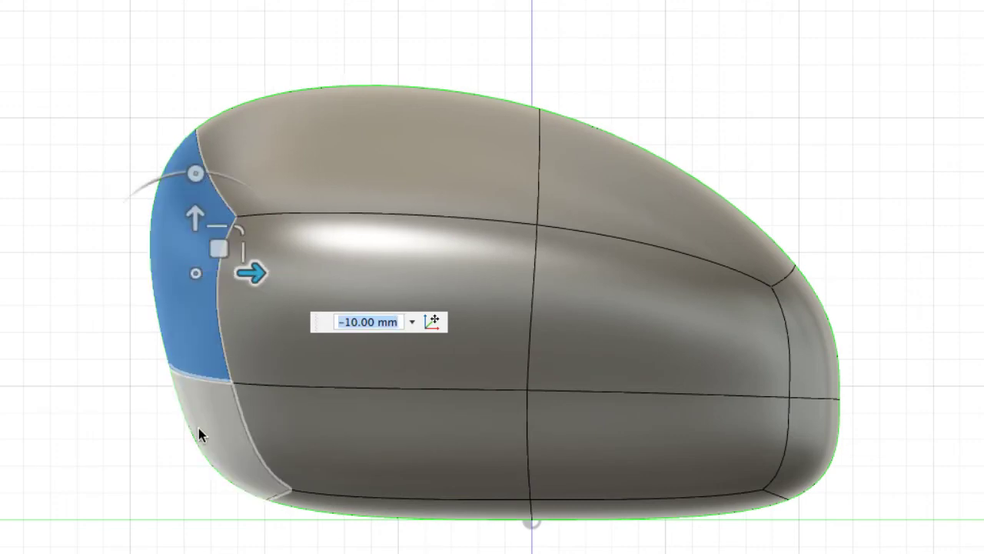
{"action": "left_click", "coordinate": [198, 428]}
{"action": "left_click_drag", "start_coordinate": [292, 433], "coordinate": [167, 440]}
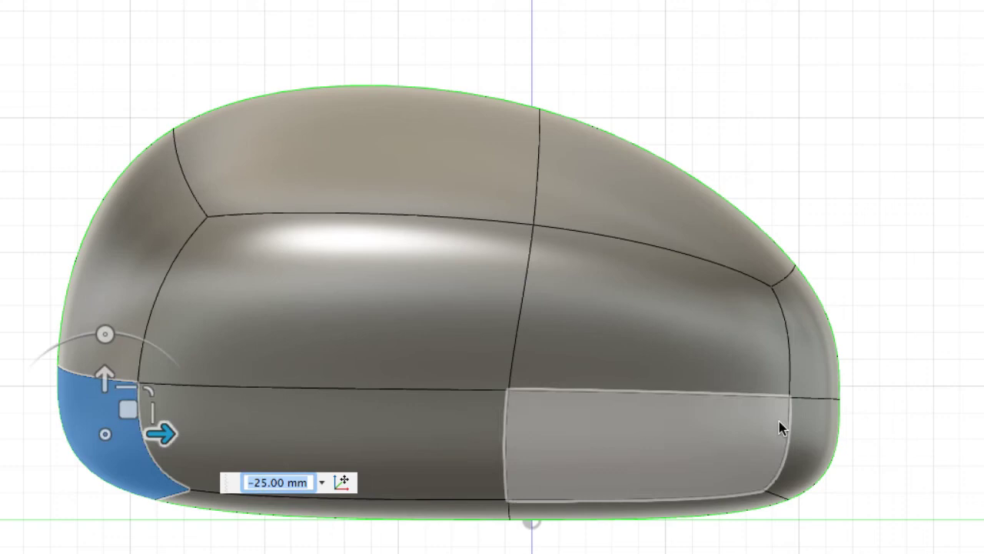
{"action": "left_click", "coordinate": [826, 435]}
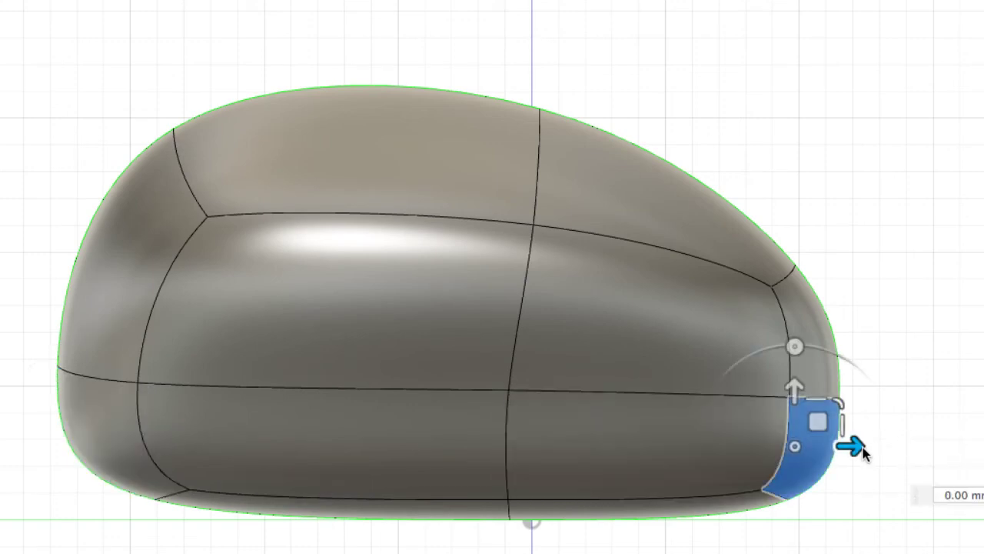
{"action": "left_click_drag", "start_coordinate": [851, 446], "coordinate": [934, 449]}
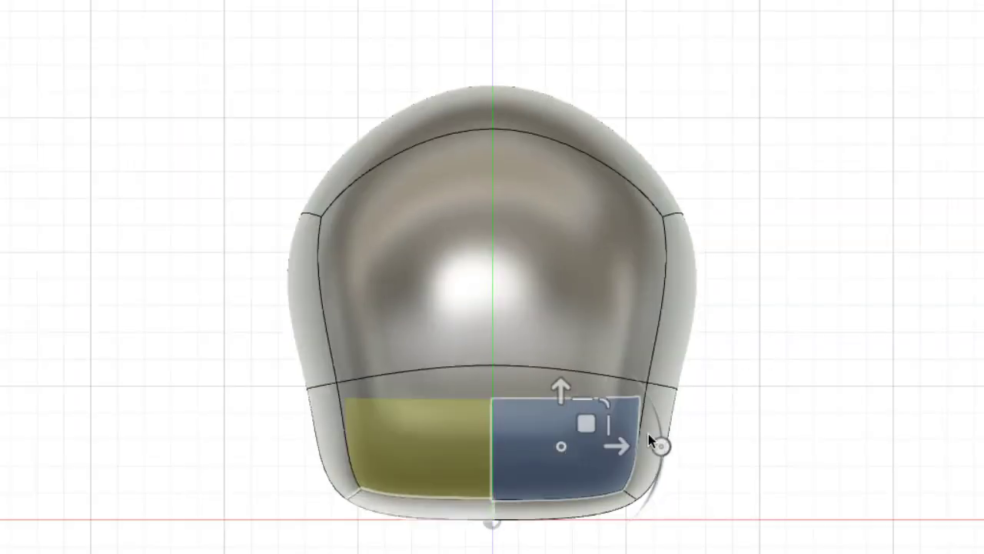
Widen the lower side faces outward and lower the end's centre vertex 10 mm
{"action": "left_click", "coordinate": [660, 415]}
{"action": "left_click_drag", "start_coordinate": [706, 448], "coordinate": [830, 432]}
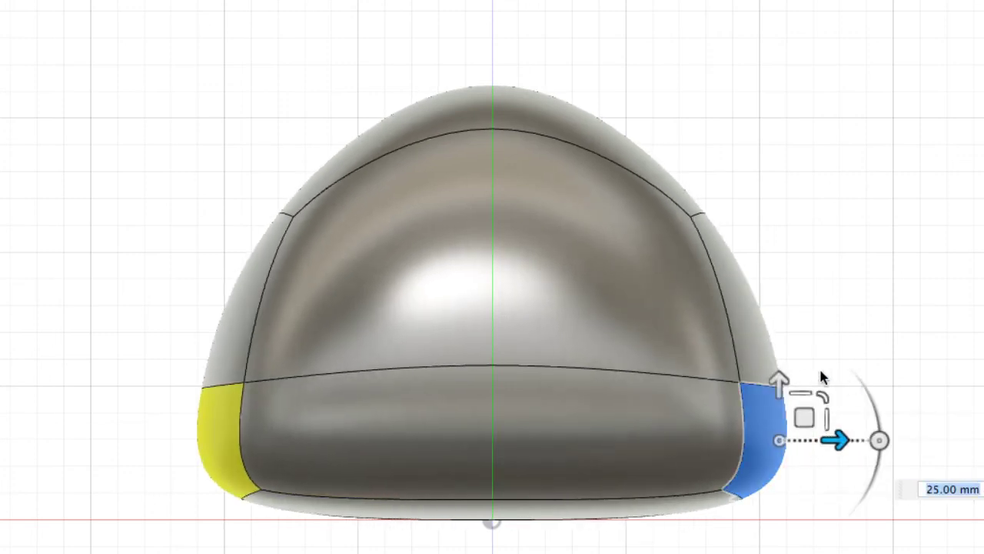
{"action": "left_click", "coordinate": [492, 366]}
{"action": "left_click_drag", "start_coordinate": [489, 320], "coordinate": [490, 355]}
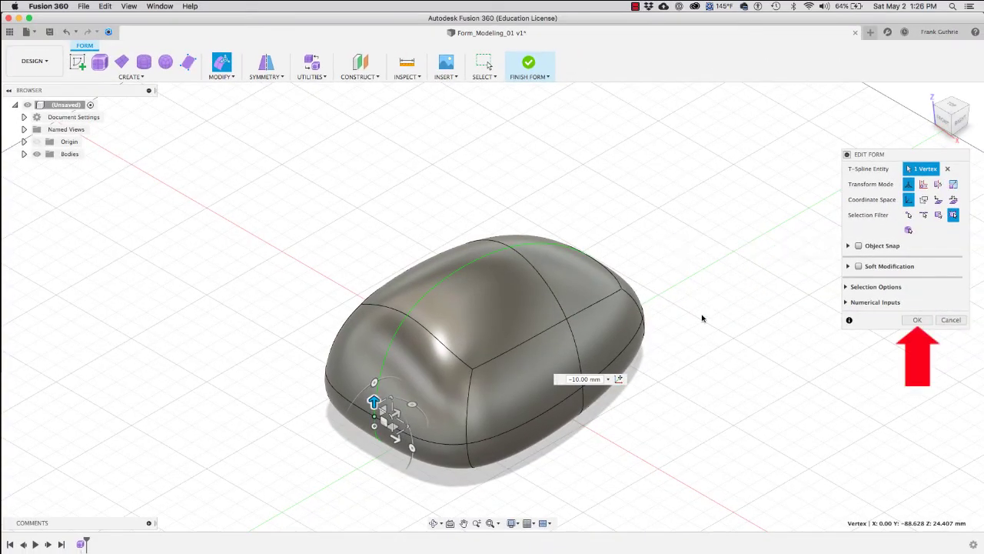
Commit the Edit Form changes and finish the form to return to the solid body
{"action": "left_click", "coordinate": [916, 320]}
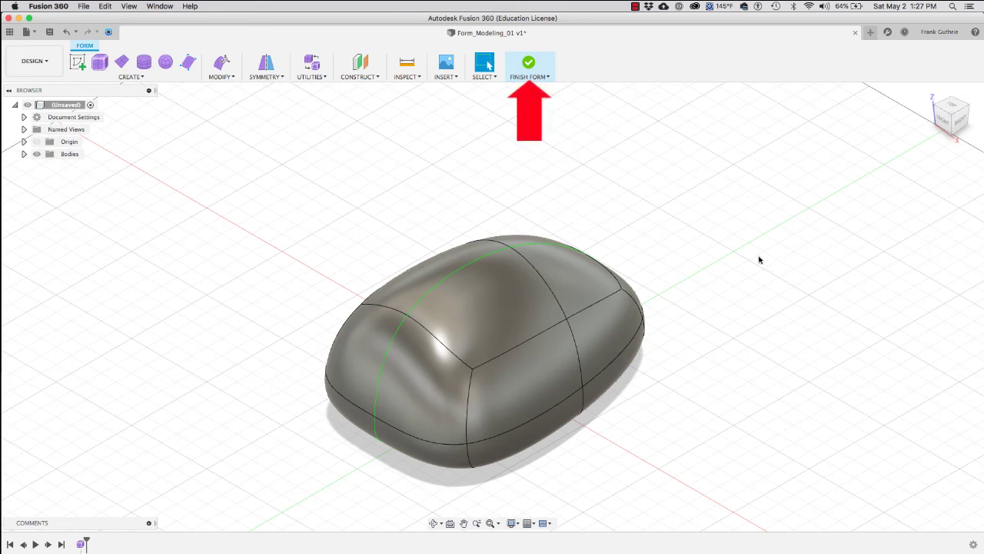
{"action": "left_click", "coordinate": [528, 65]}
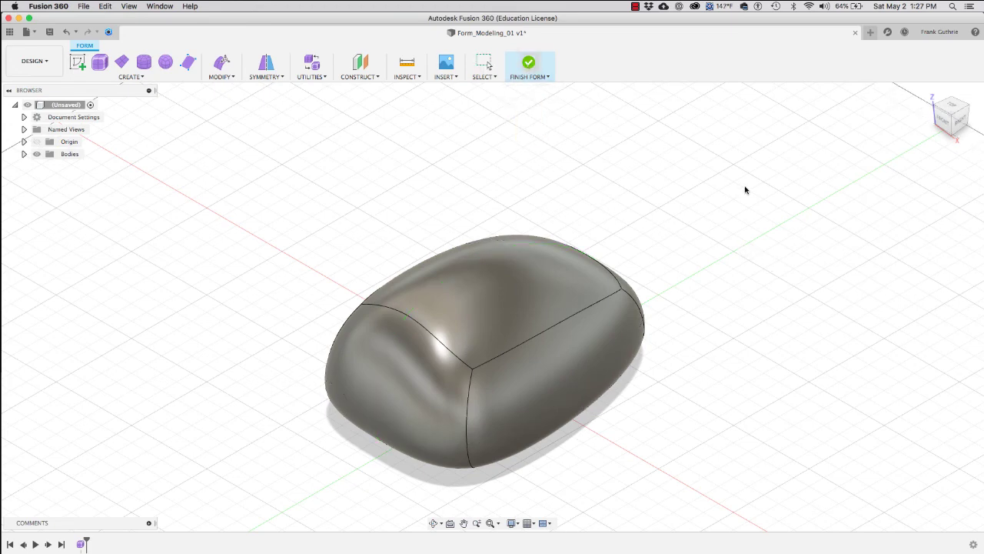